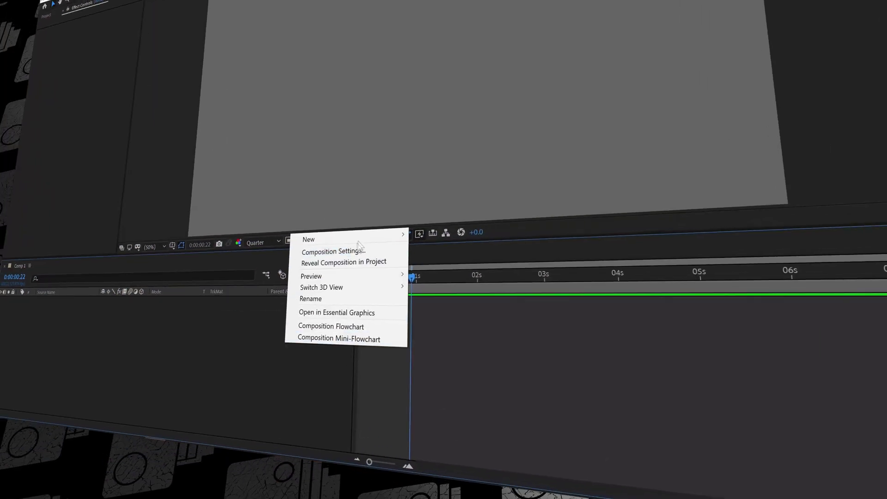
Create a new TEXT title layer and apply the Drop Shadow effect to it.
mouse_move(362, 238)
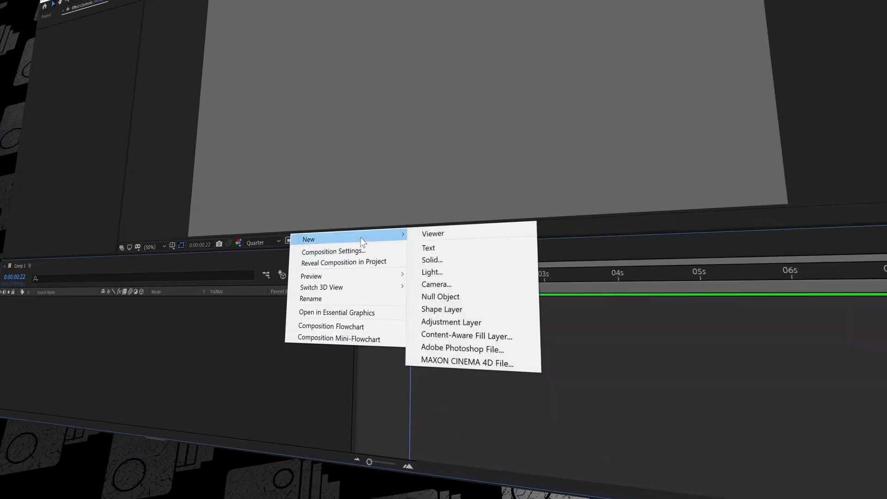
left_click(450, 248)
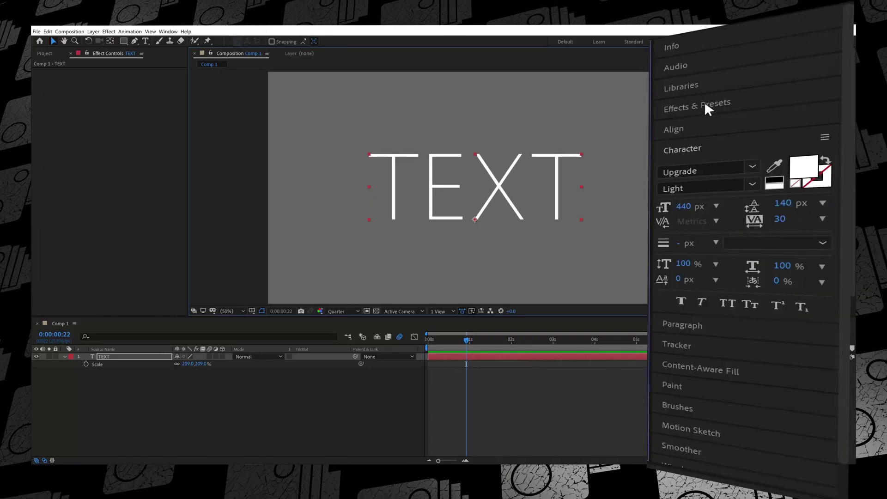
left_click(703, 108)
type("drop shadow")
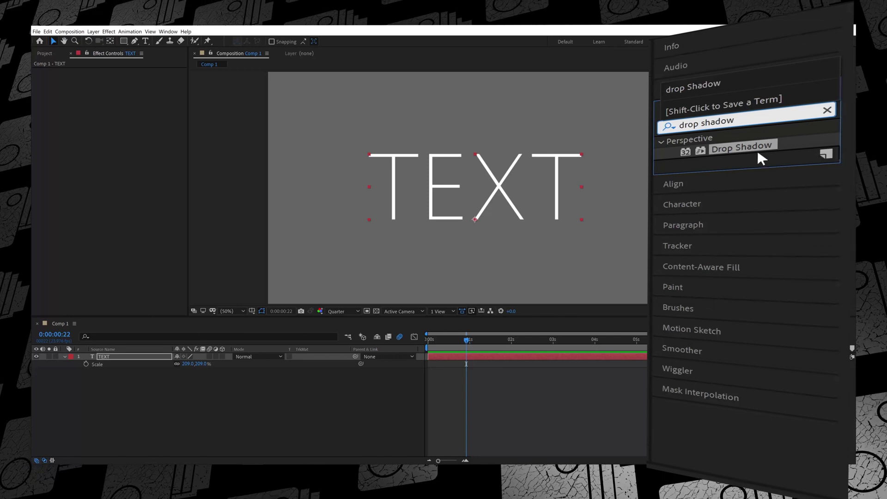
left_click_drag(758, 151, 520, 357)
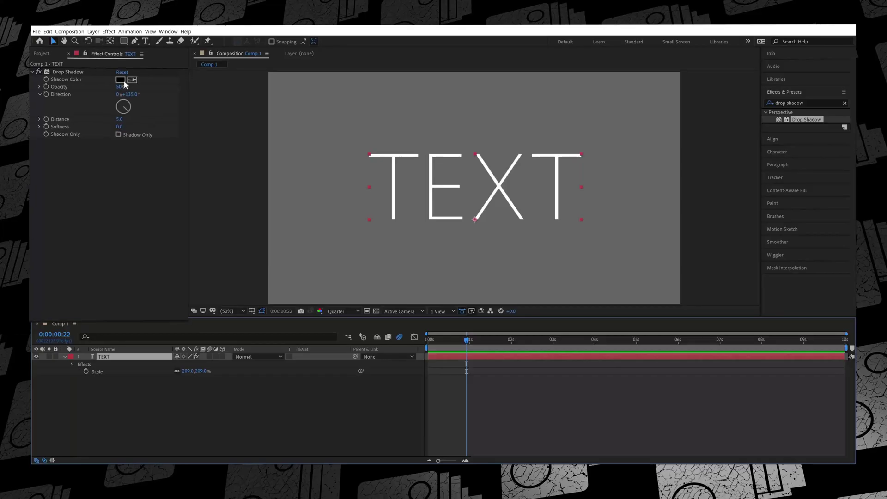
Change the Drop Shadow's Shadow Color to cyan.
left_click(122, 90)
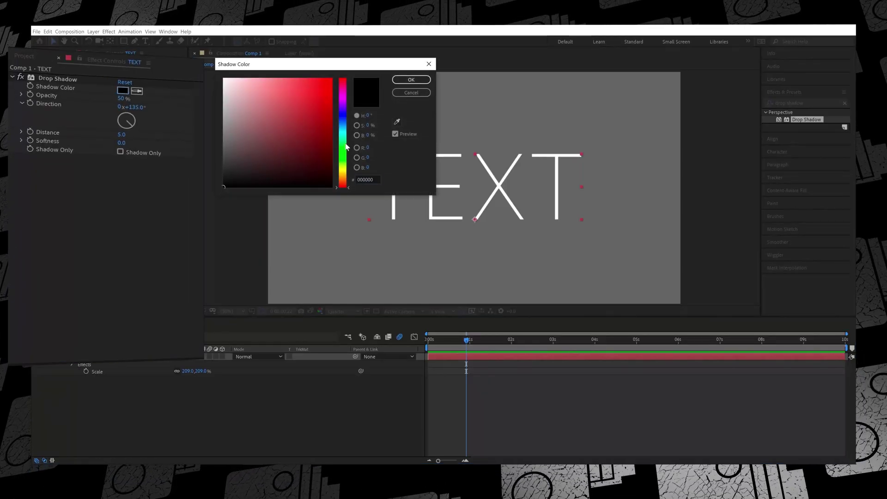
left_click_drag(347, 148, 343, 133)
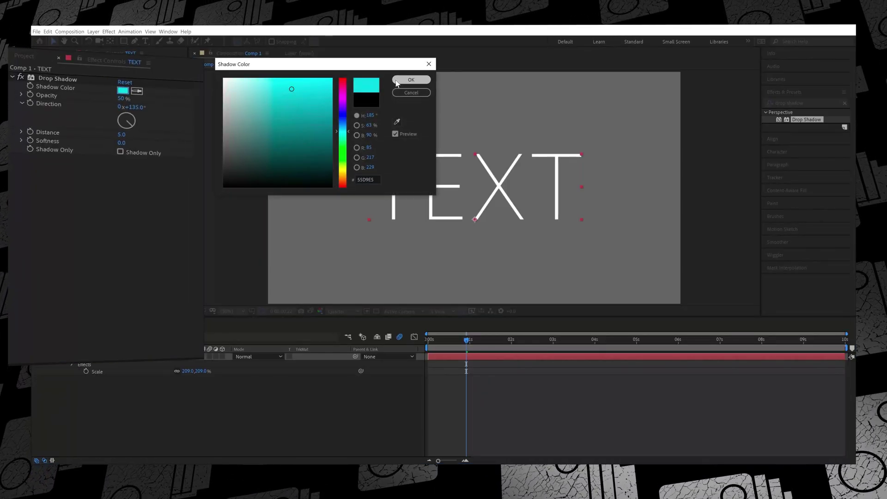
left_click(410, 80)
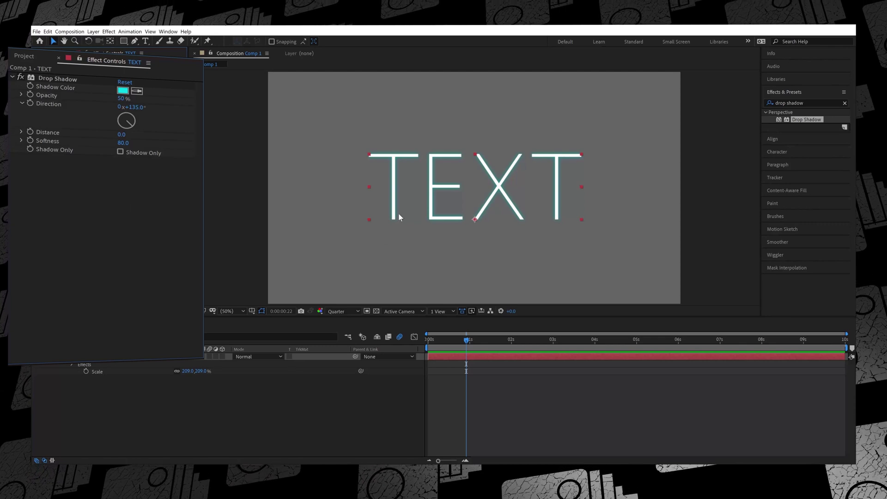
View the composition at 100% and toggle the Drop Shadow off and on to compare.
key("slash")
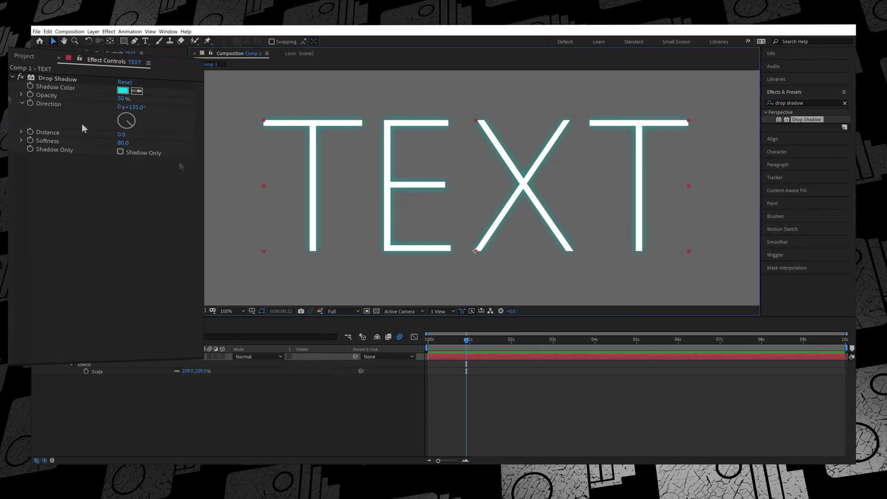
left_click(23, 73)
left_click(23, 73)
left_click(23, 73)
left_click(23, 73)
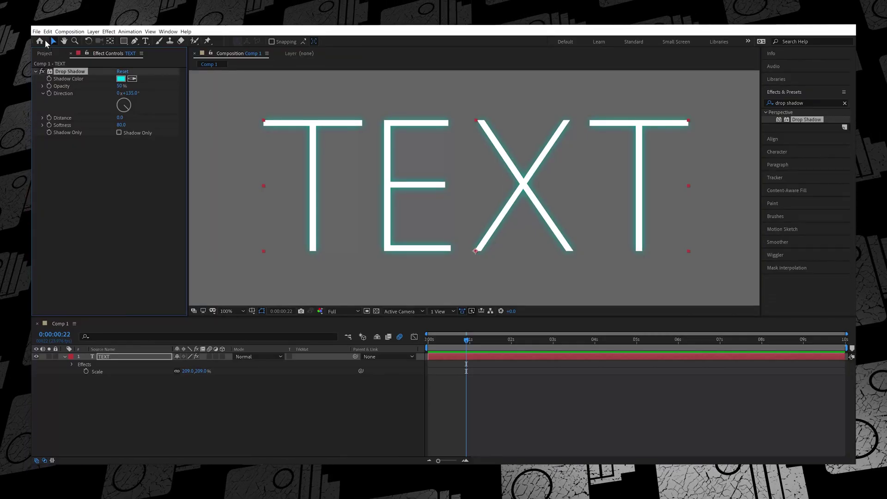
Duplicate the Drop Shadow as Drop Shadow 2 and edit its Softness value.
left_click(47, 31)
left_click(64, 125)
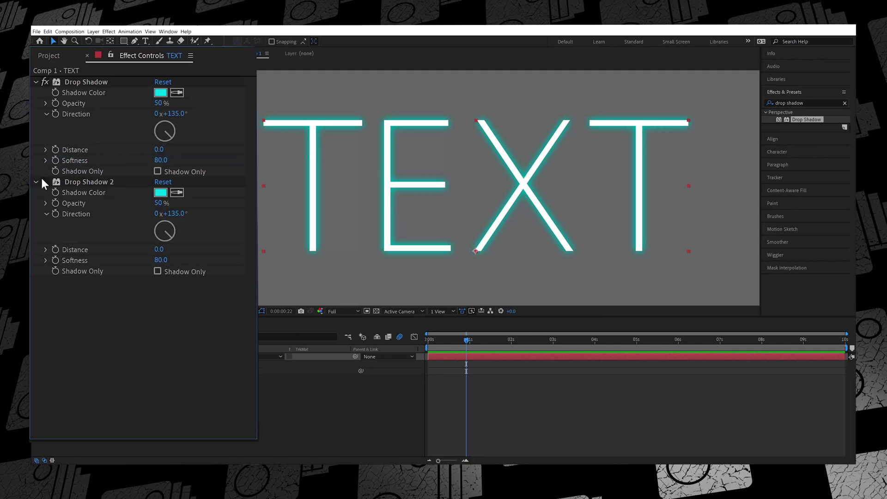
left_click(160, 260)
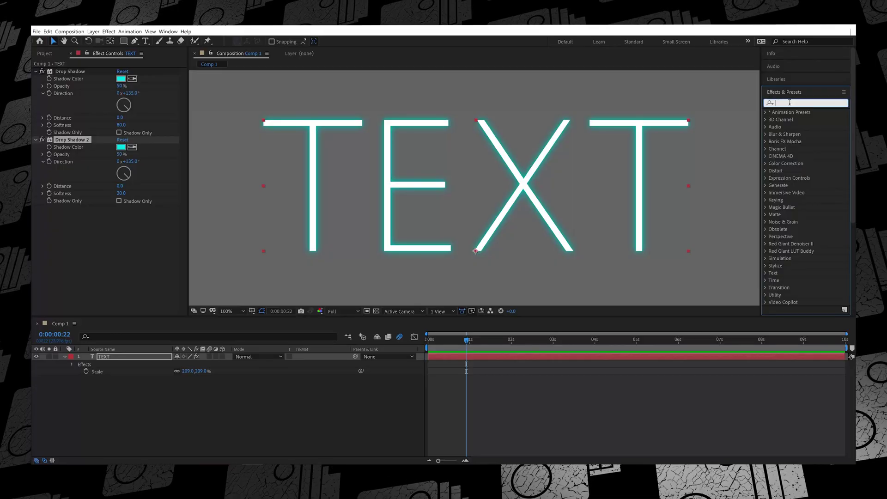
Apply the Glow effect to the TEXT layer and toggle it to compare.
type("glow")
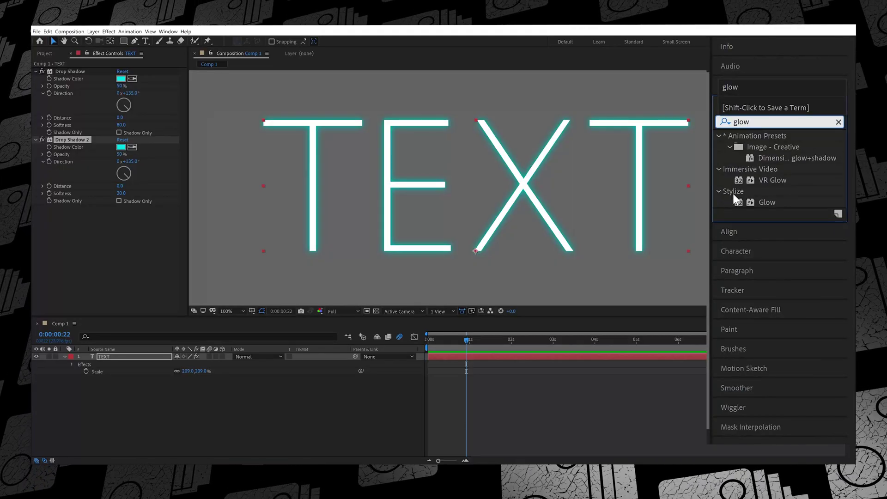
left_click(797, 157)
left_click_drag(796, 160, 730, 159)
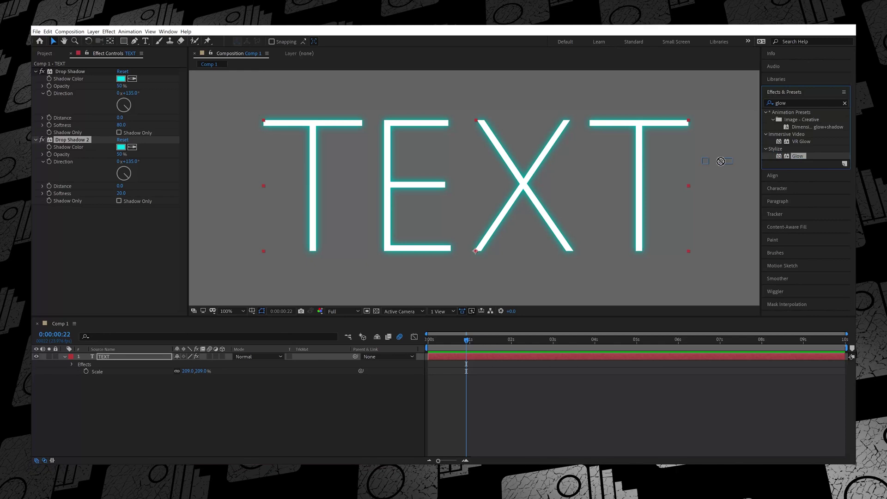
left_click_drag(694, 183, 572, 358)
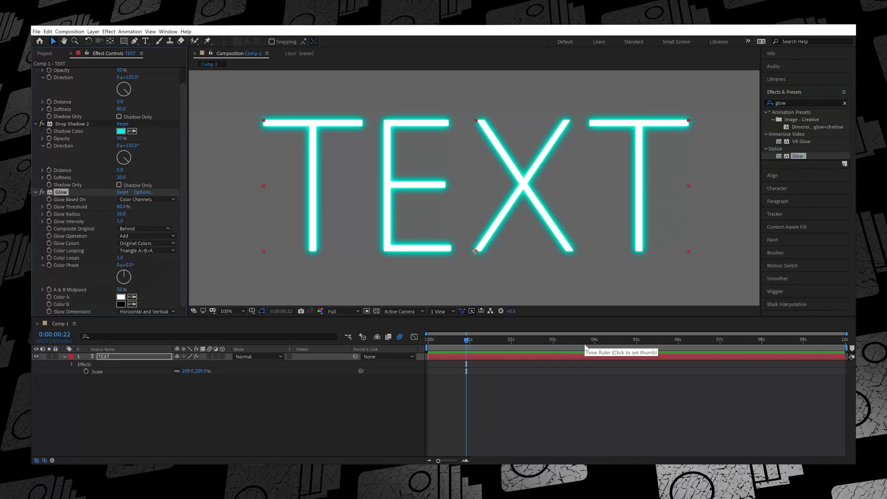
left_click(42, 191)
left_click(42, 191)
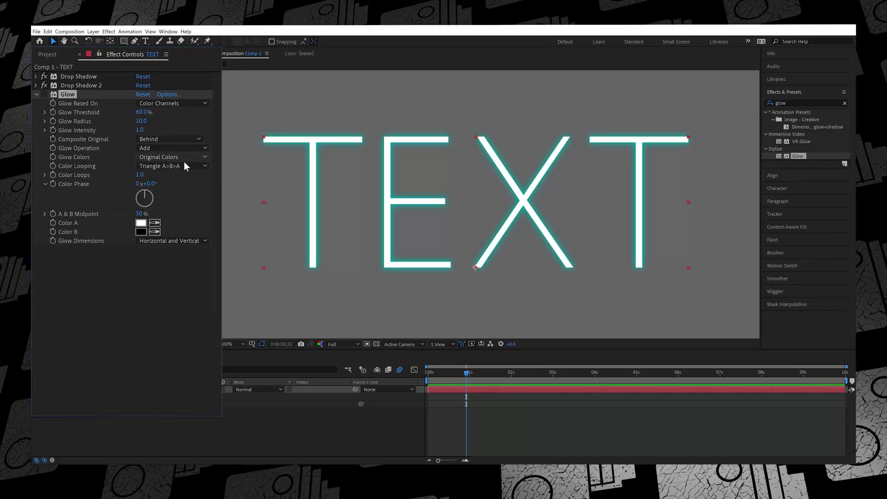
Set the Glow Colors to A & B Colors and open the Color Looping options.
left_click(160, 157)
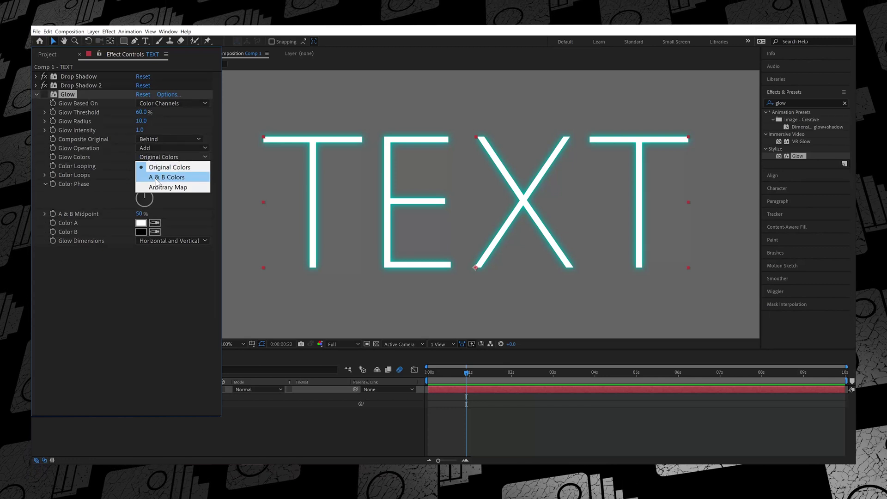
left_click(156, 178)
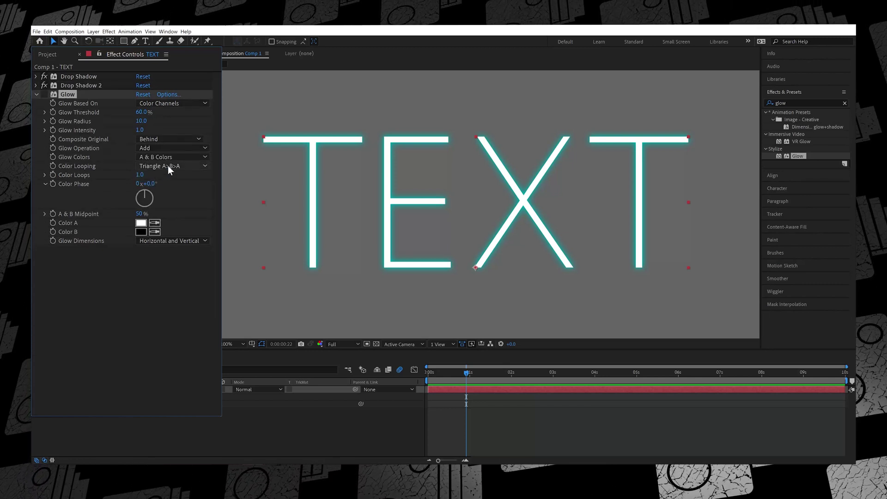
left_click(169, 166)
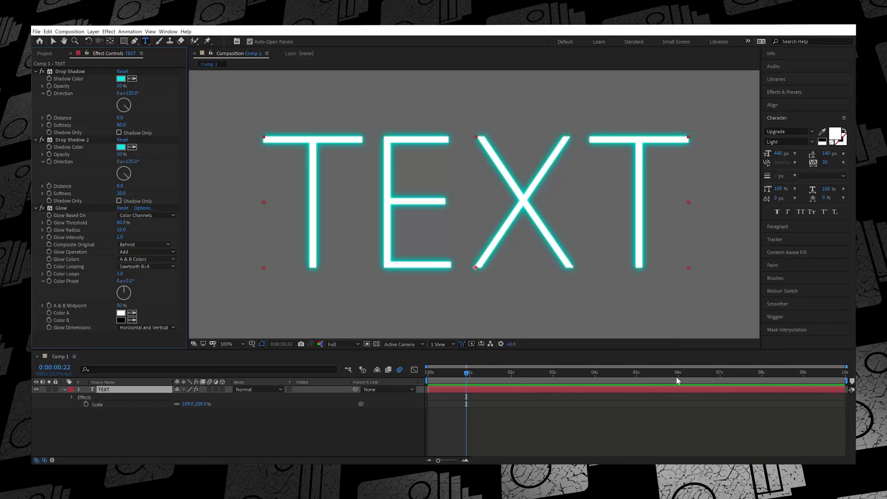
Pick a red (E94549) fill colour for the TEXT title in the Text Color dialog.
left_click(835, 134)
left_click_drag(393, 77, 141, 82)
left_click(171, 104)
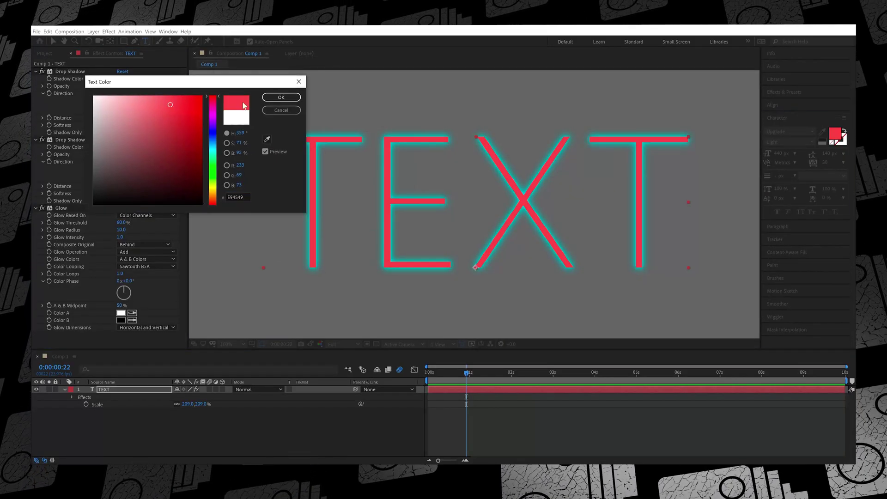
left_click_drag(175, 82, 176, 132)
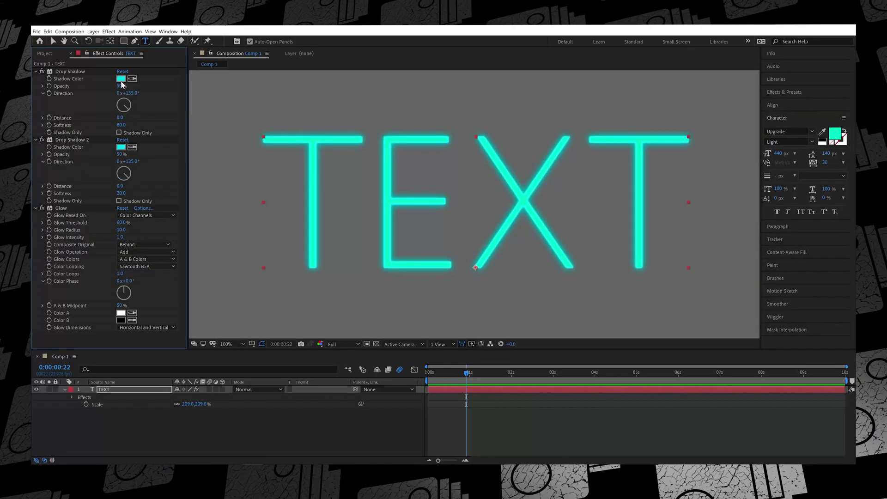
Change the Shadow Color of both Drop Shadow and Drop Shadow 2 to red.
left_click(120, 79)
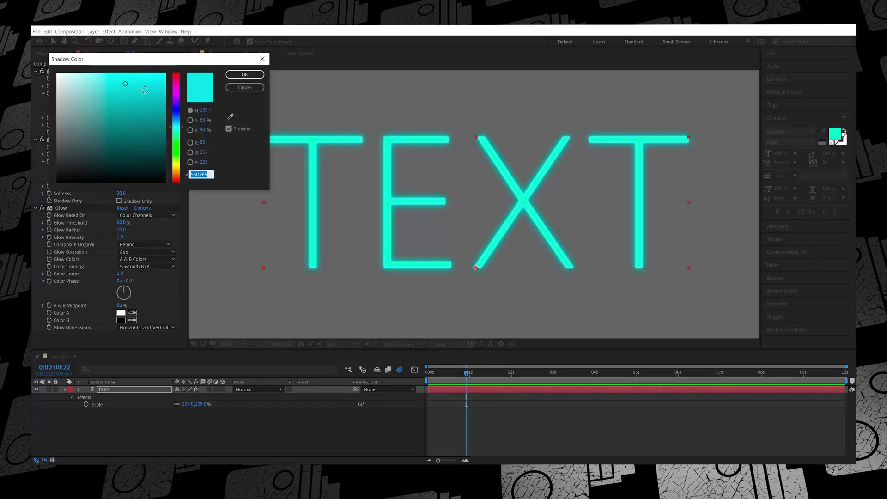
left_click_drag(180, 118, 178, 74)
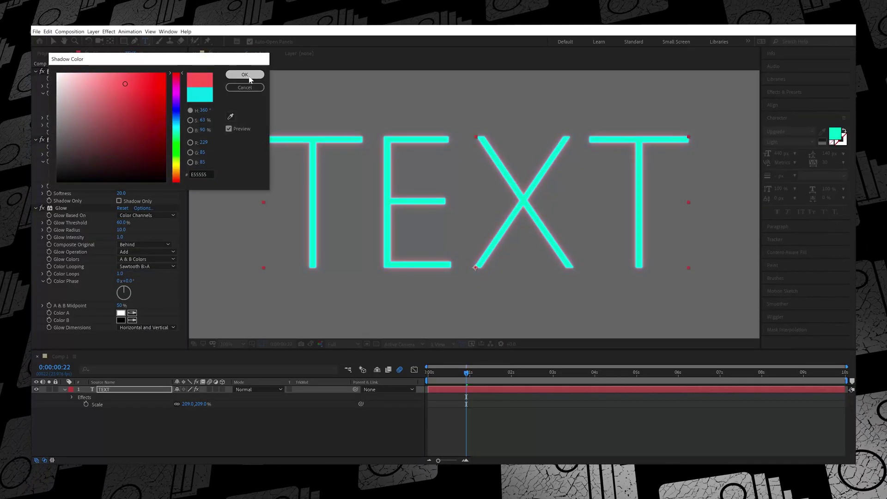
left_click(245, 74)
left_click(121, 147)
left_click_drag(177, 119, 177, 74)
left_click(244, 74)
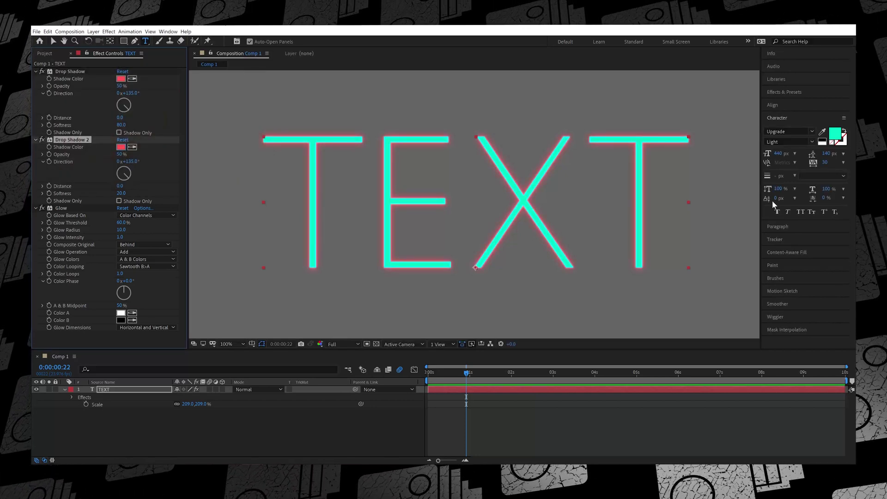
Set the TEXT fill colour to red.
left_click(838, 139)
left_click_drag(168, 97, 215, 77)
left_click(243, 75)
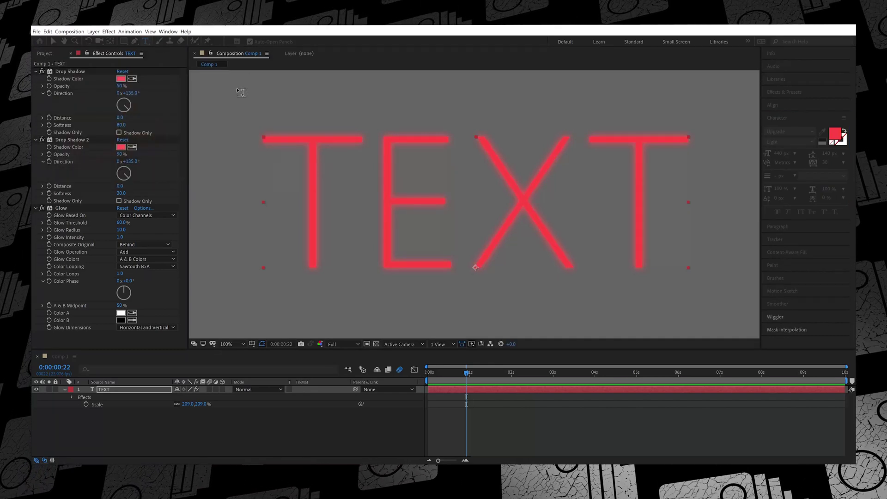